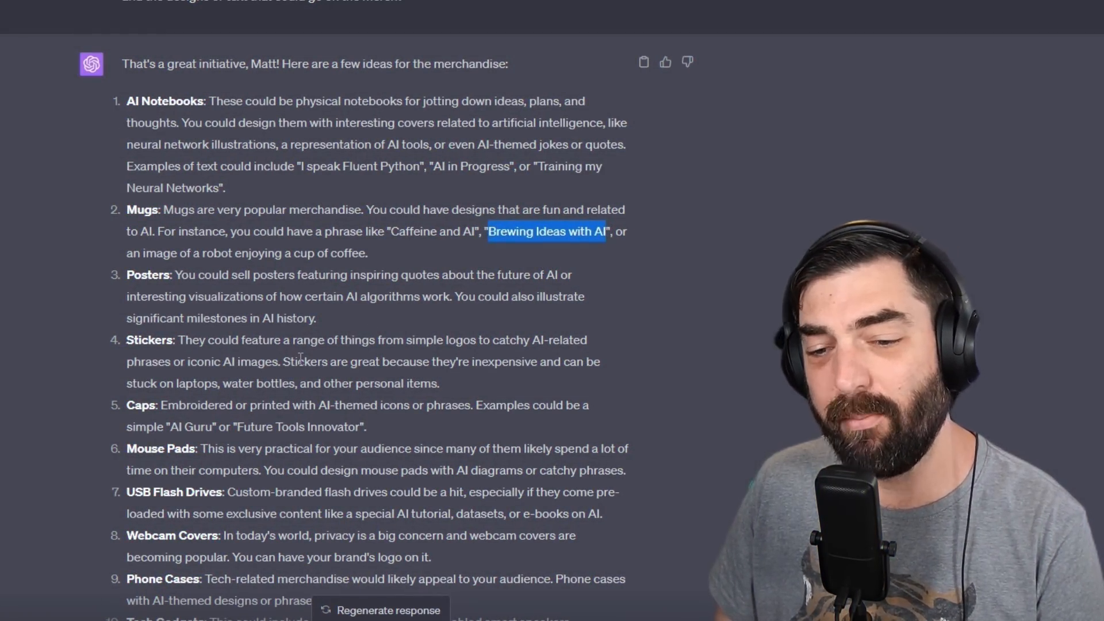
Review the merchandise ideas and list Notebooks, Mugs, Stickers, Mousepads and Phone Cases as dashed lines in a new Notepad note
scroll(302, 357, "down", 2)
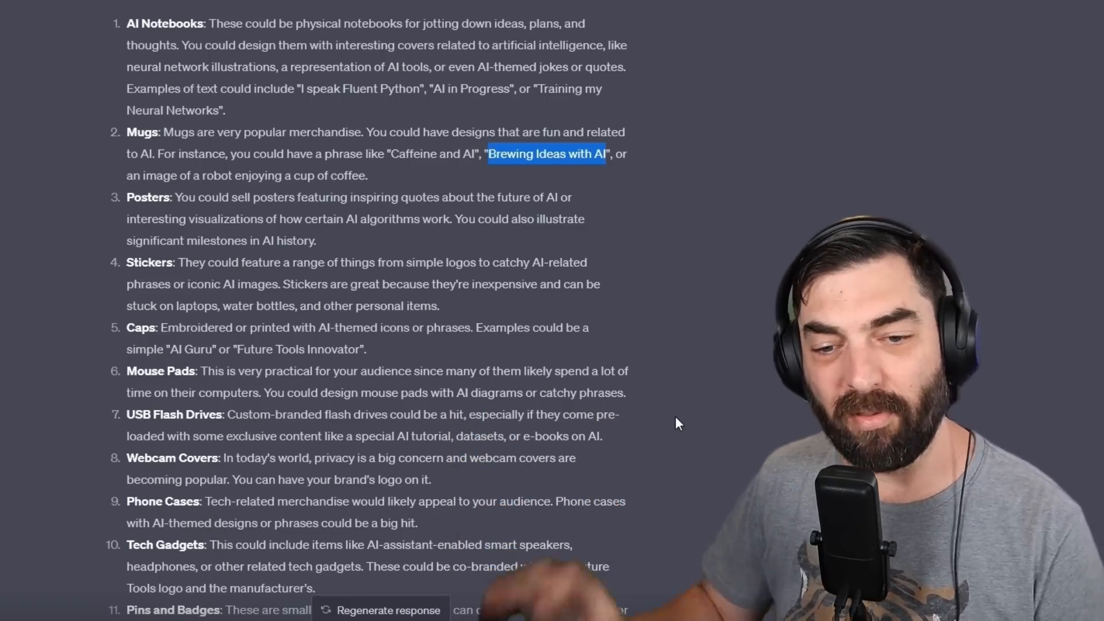
scroll(218, 386, "down", 2)
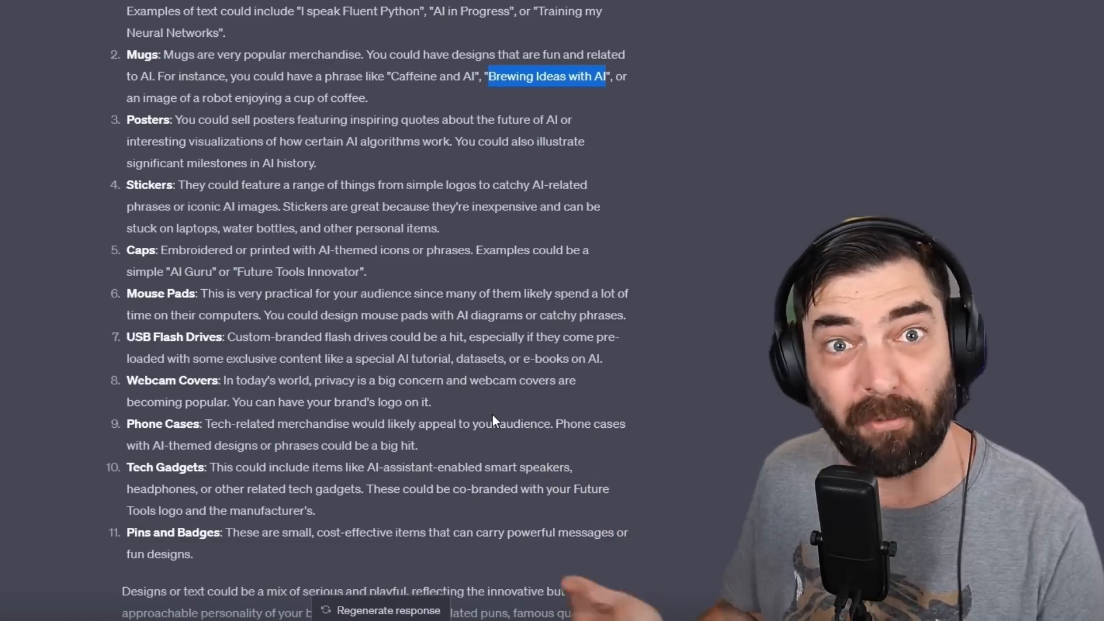
scroll(182, 395, "down", 3)
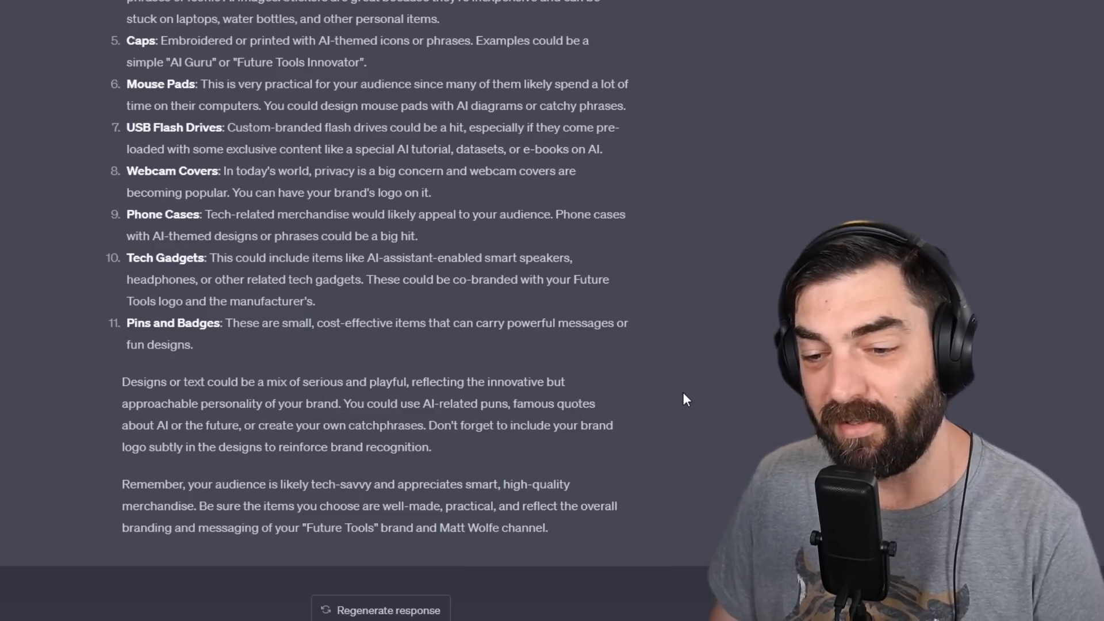
scroll(713, 486, "up", 5)
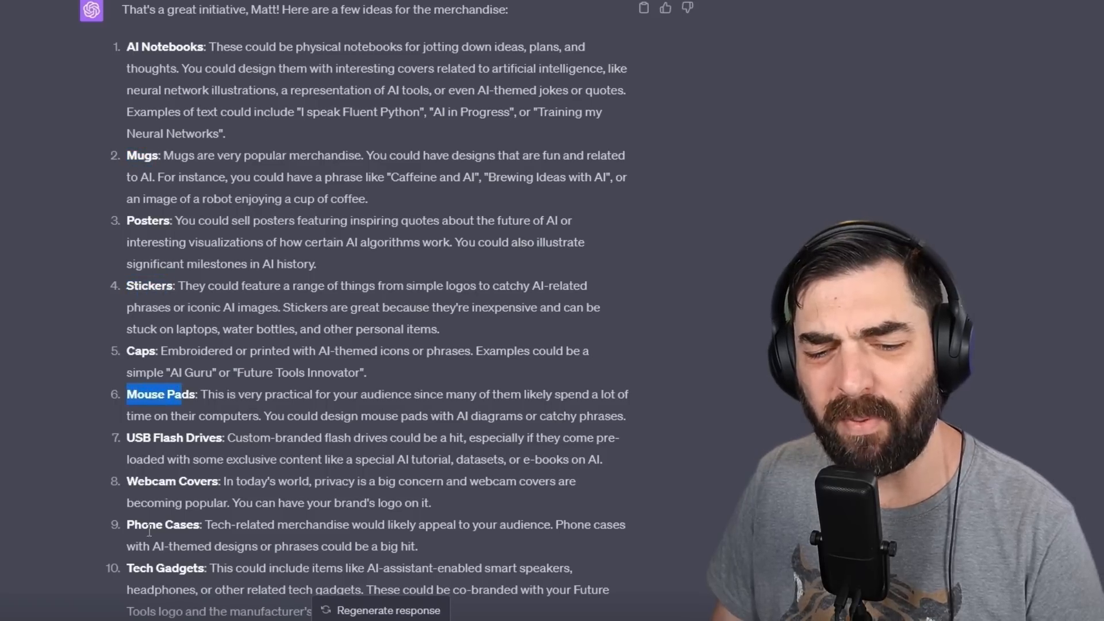
left_click_drag(126, 524, 199, 516)
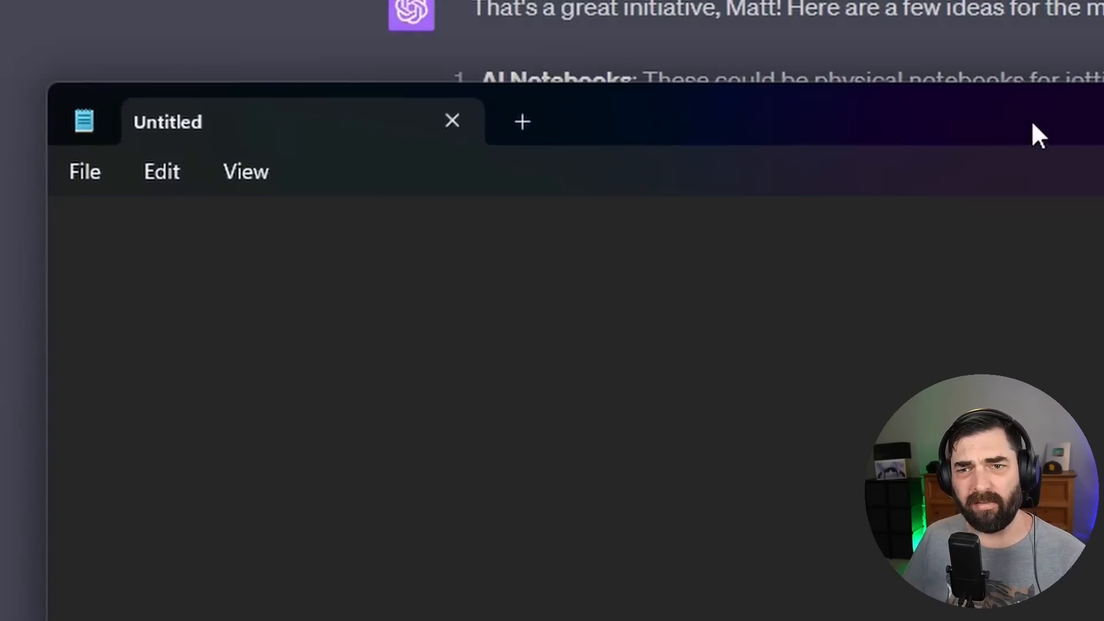
type("- Notebooks - Mugs - Stickers - Mousepads - Phone Cases")
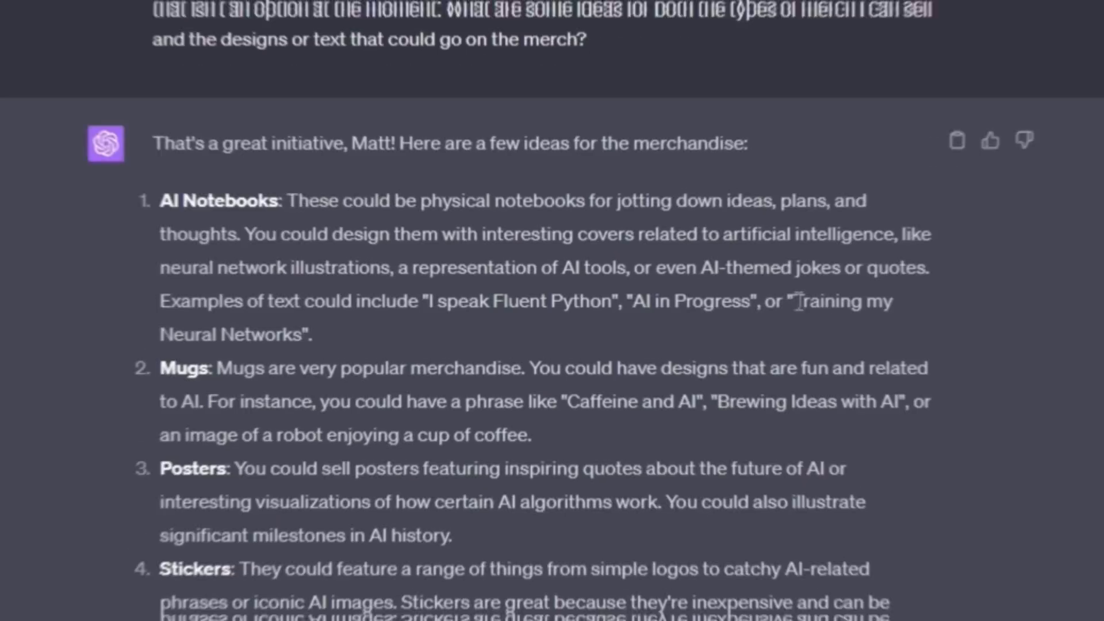
Pick out the slogans "Training my Neural Networks" and "Brewing Ideas with AI" from the notebook and mug ideas
left_click_drag(672, 261, 433, 276)
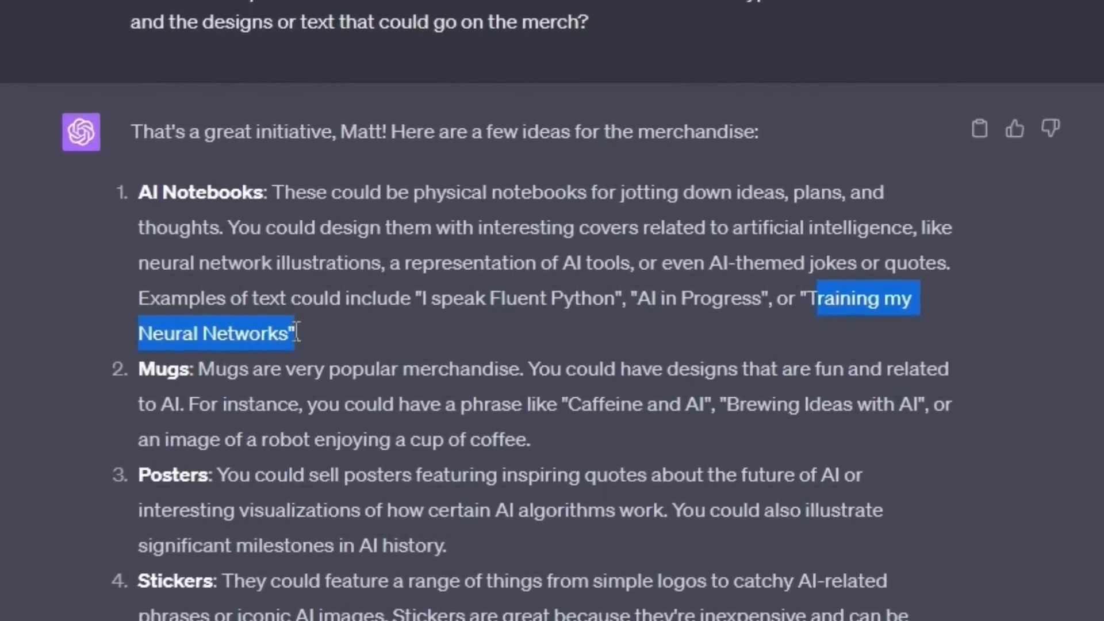
left_click(765, 305)
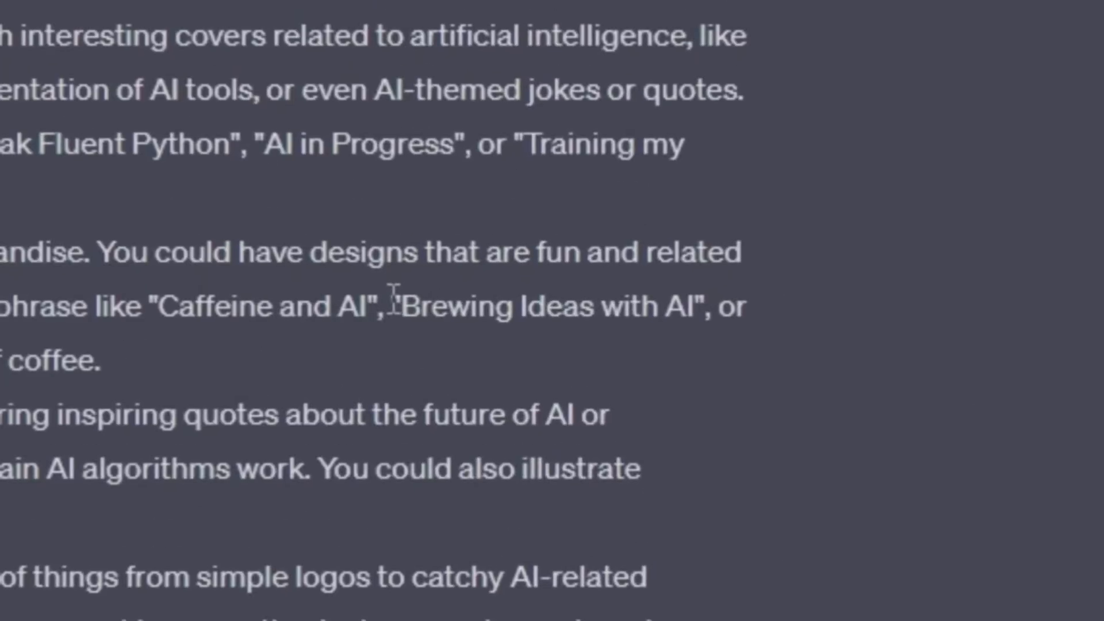
left_click_drag(627, 308, 725, 307)
double_click(690, 305)
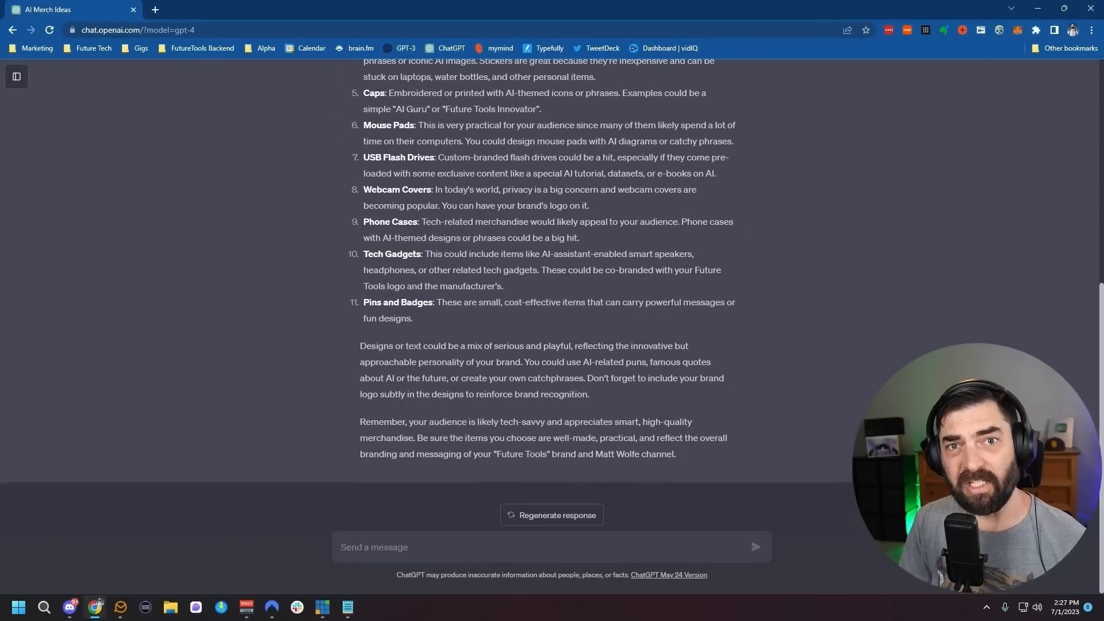
Tell ChatGPT the start will be notebooks and mugs, and ask for additional slogans or catchy AI puns to include
type("I'm going to start with notebooks and")
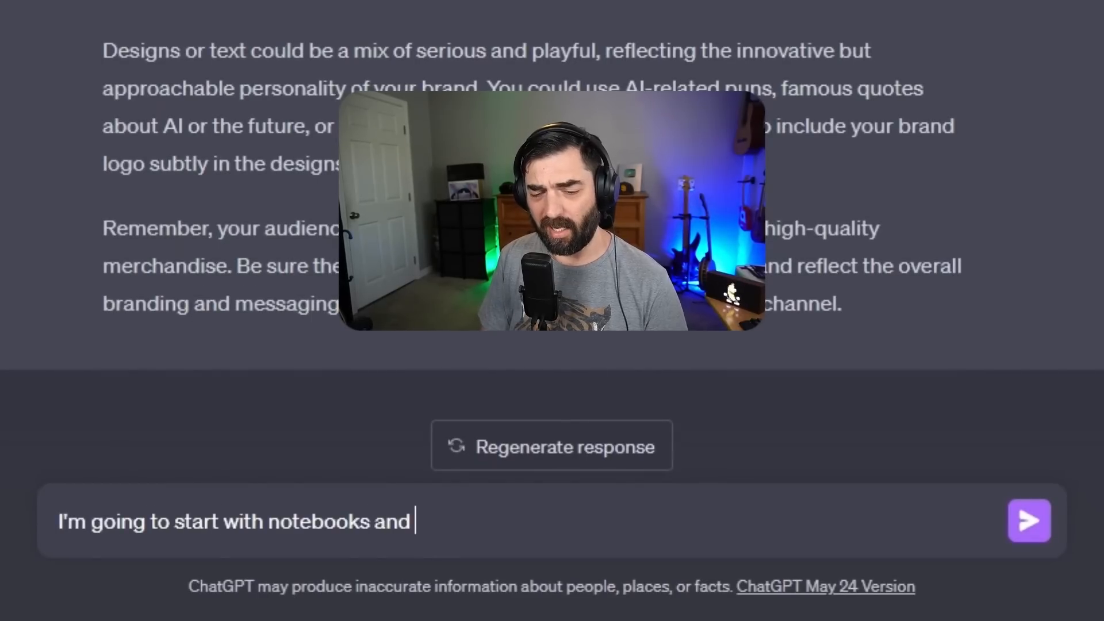
type(" mugs")
type(". What are some additional slogans or catchy AI puns that I can include?")
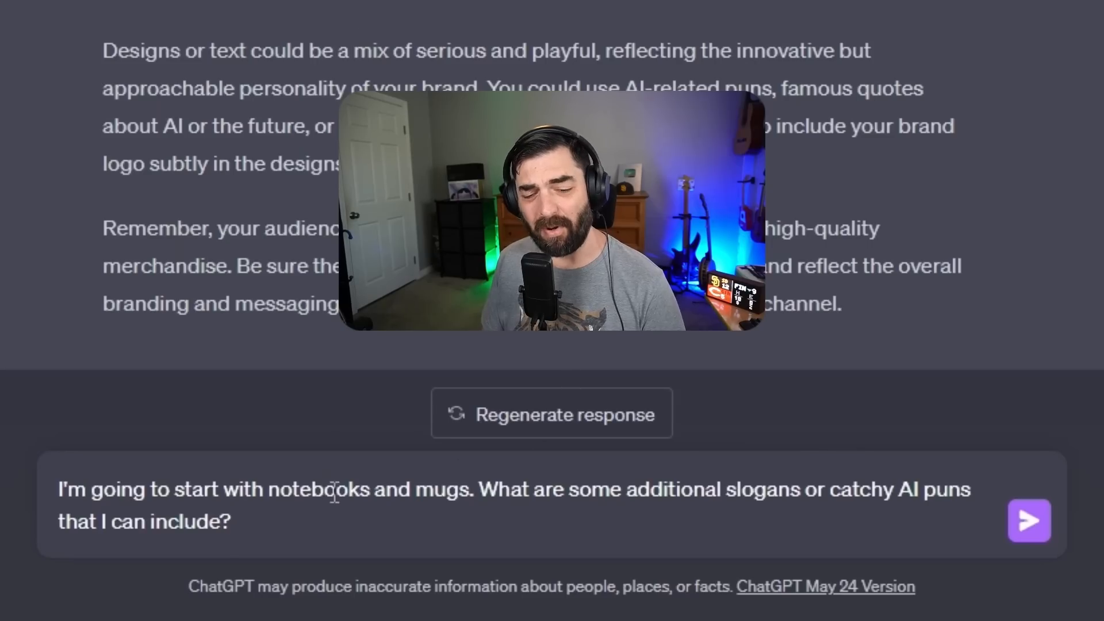
left_click(1029, 521)
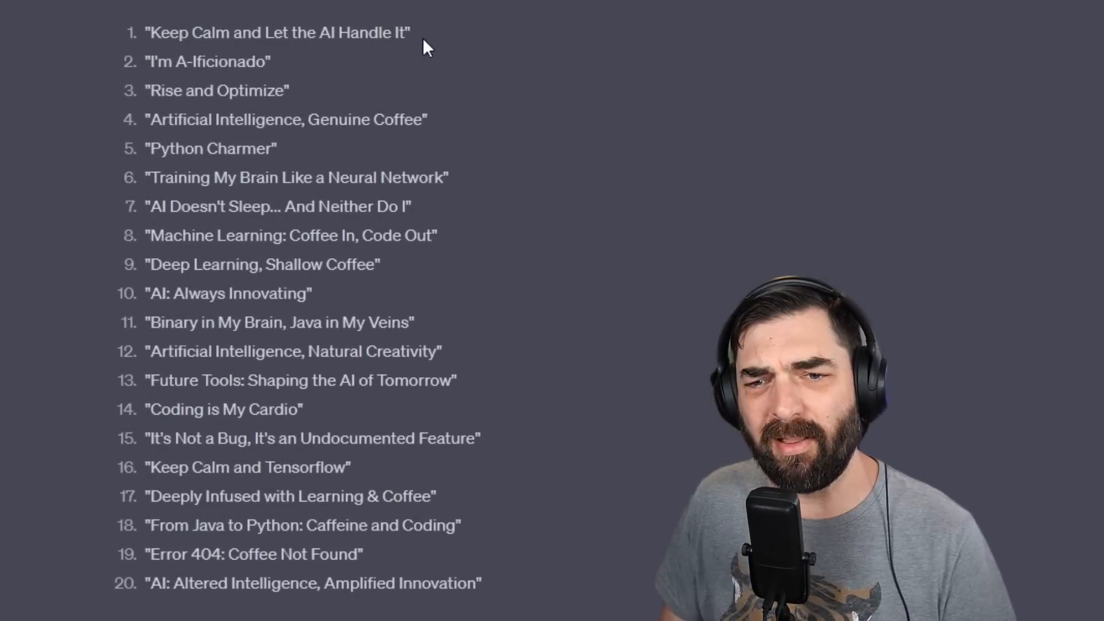
Pick out "Keep Calm and Let the AI Handle It", "Machine Learning: Coffee In, Code Out" and "Artificial Intelligence, Natural Creativity" from the slogan list
left_click_drag(422, 37, 154, 28)
left_click(448, 234)
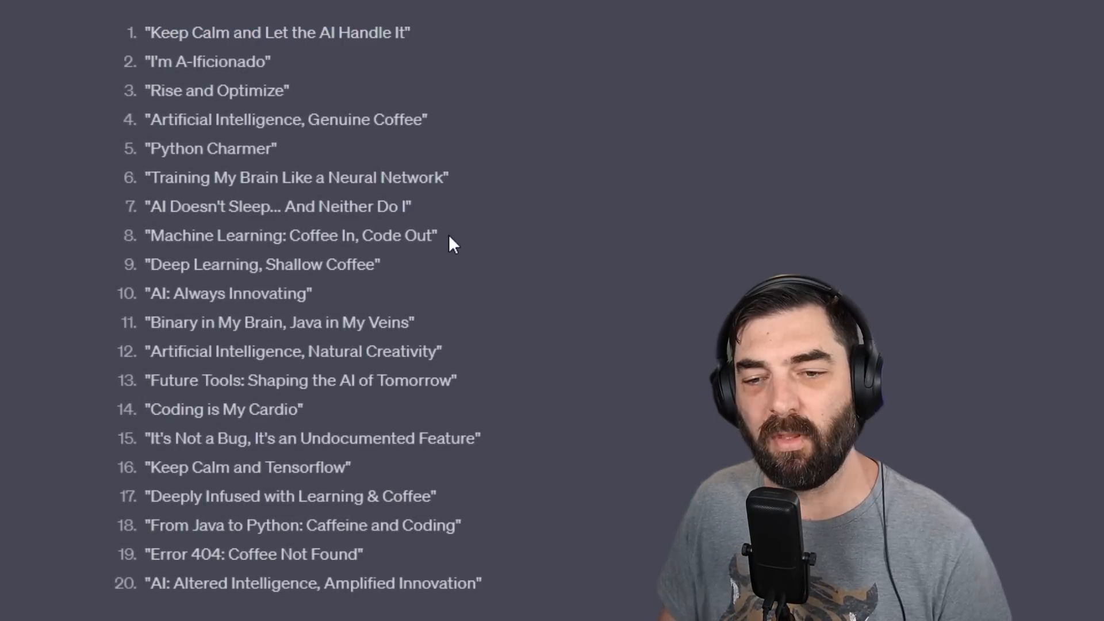
left_click_drag(448, 233, 149, 239)
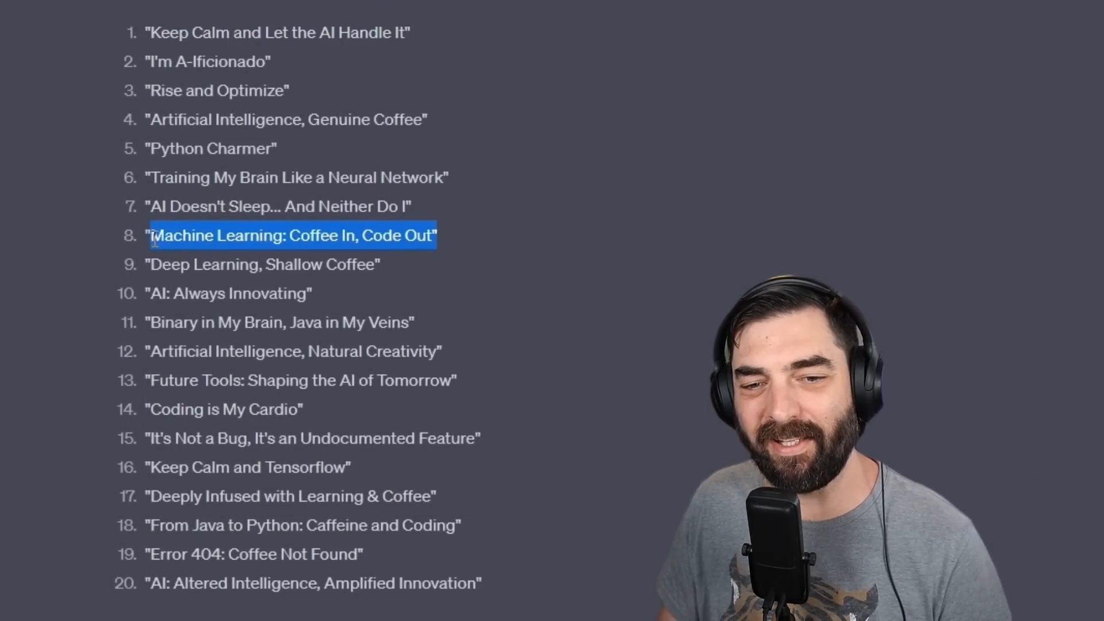
left_click_drag(145, 352, 443, 350)
left_click(314, 417)
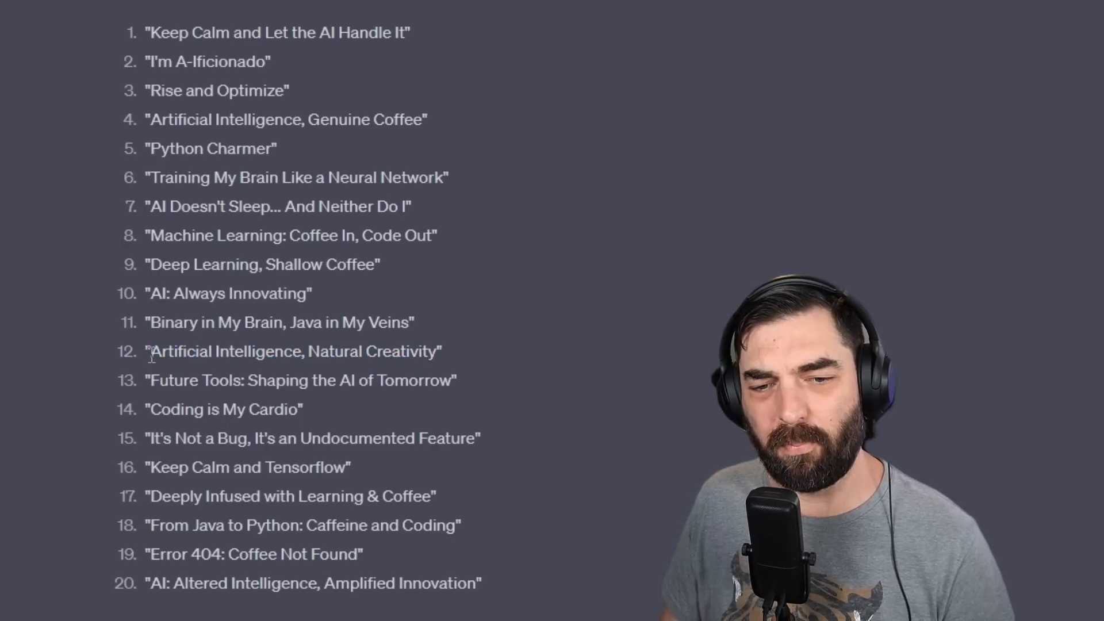
left_click_drag(145, 351, 485, 346)
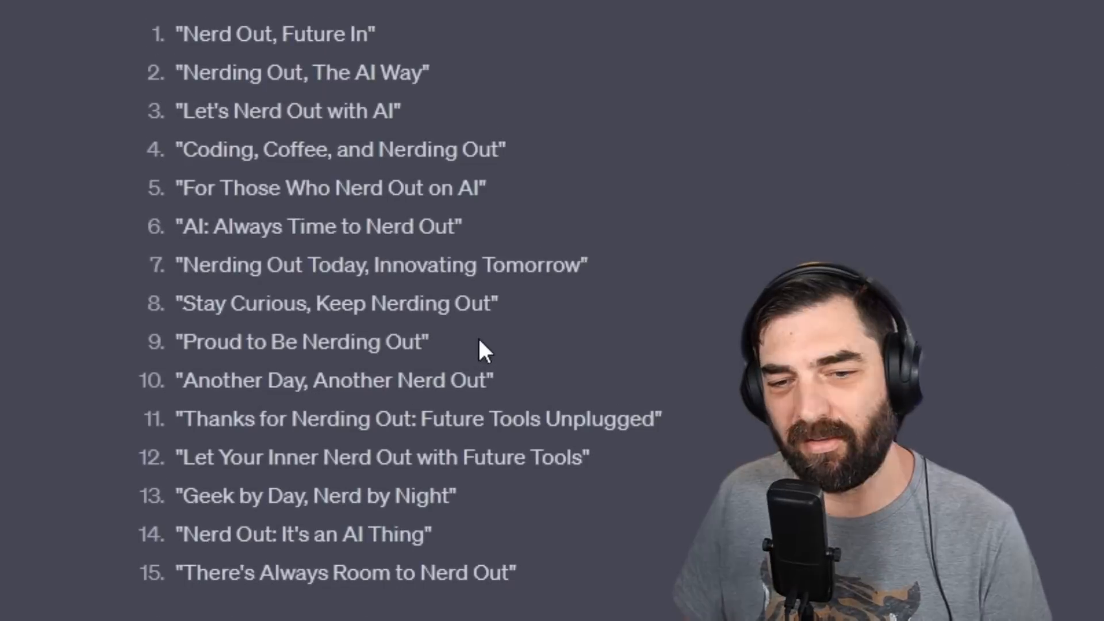
Copy the slogan "Proud to Be Nerding Out" from the ChatGPT list and add it to the slogans in the Notepad note
left_click_drag(479, 342, 190, 338)
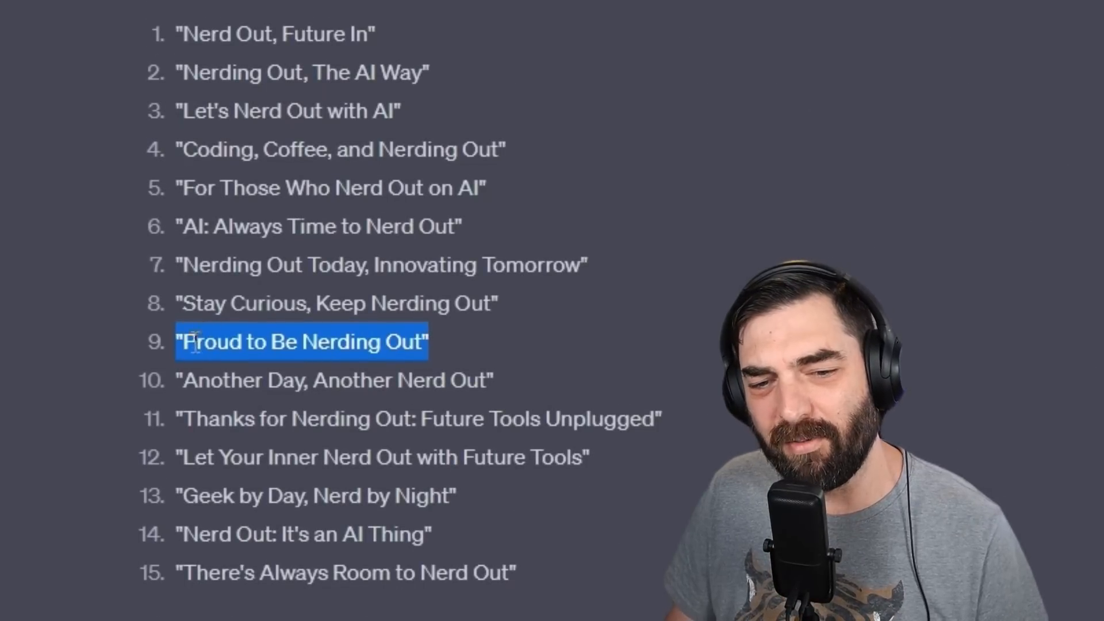
right_click(235, 358)
left_click(261, 370)
key("ctrl+v")
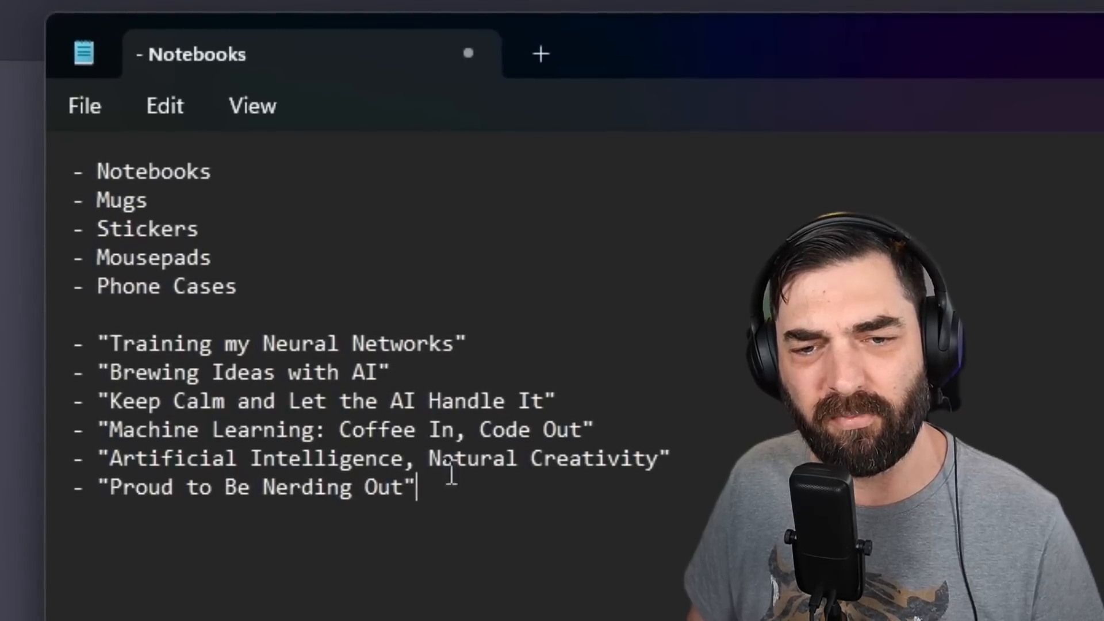
Copy the six slogans, from "Training my Neural Networks" to "Proud to Be Nerding Out", out of the Notepad note
left_click_drag(426, 491, 71, 343)
right_click(230, 444)
left_click(308, 303)
left_click(136, 351)
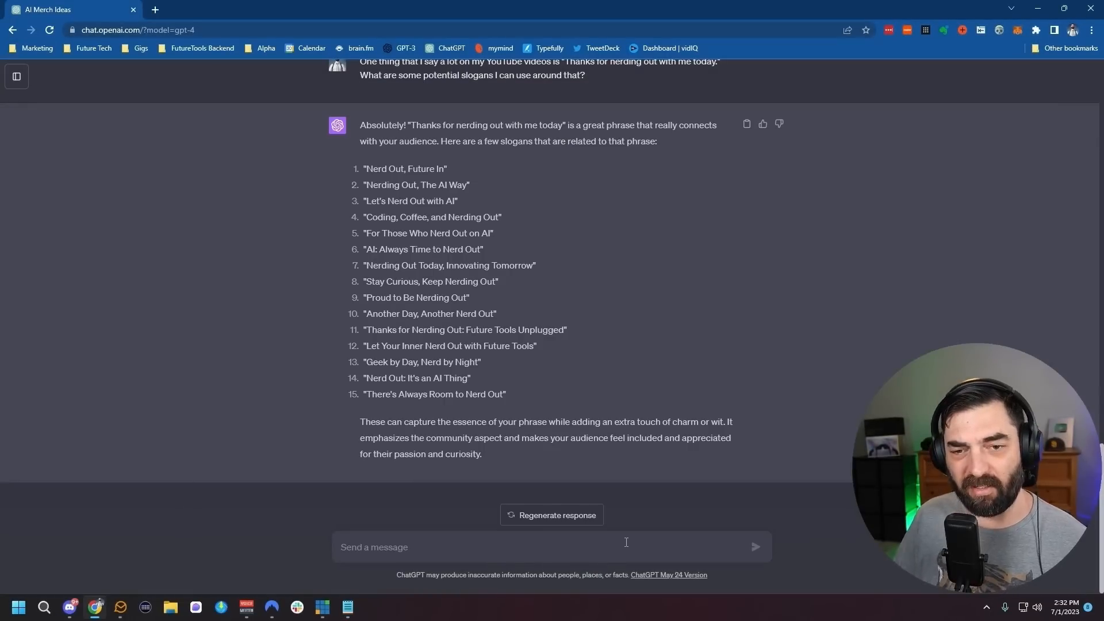
In ChatGPT, paste the slogans under "These are my favorite slogans:" and ask "What is some potential imagery that can complement each catch phrase?"
type("These are my ")
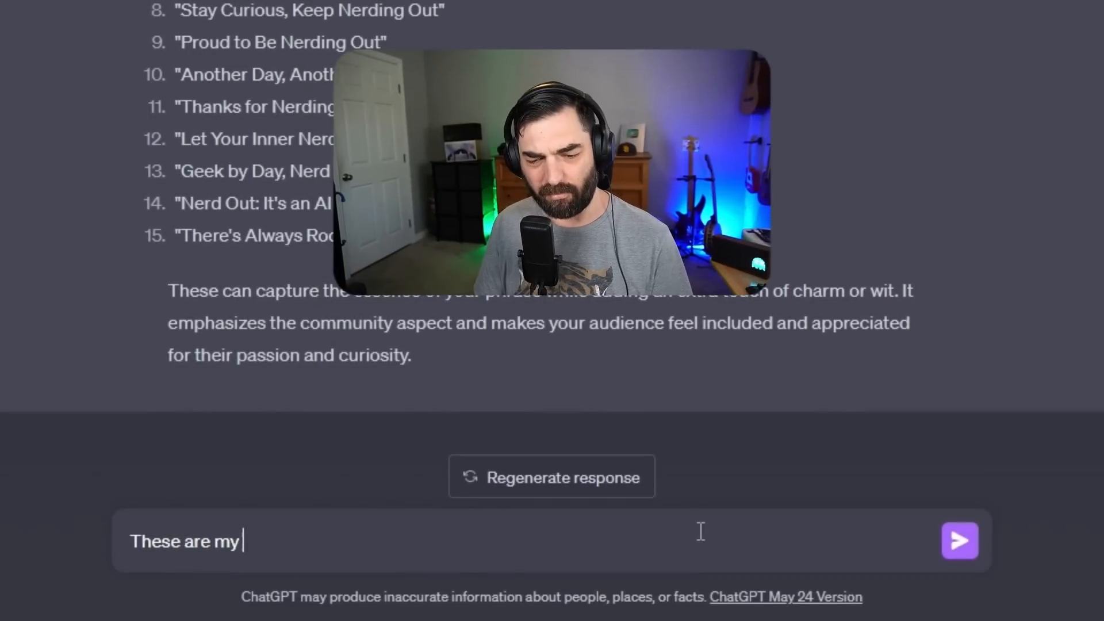
type("favorite slogans:")
key("shift+Return")
key("ctrl+v")
key("shift+Return")
key("shift+Return")
type("What is ")
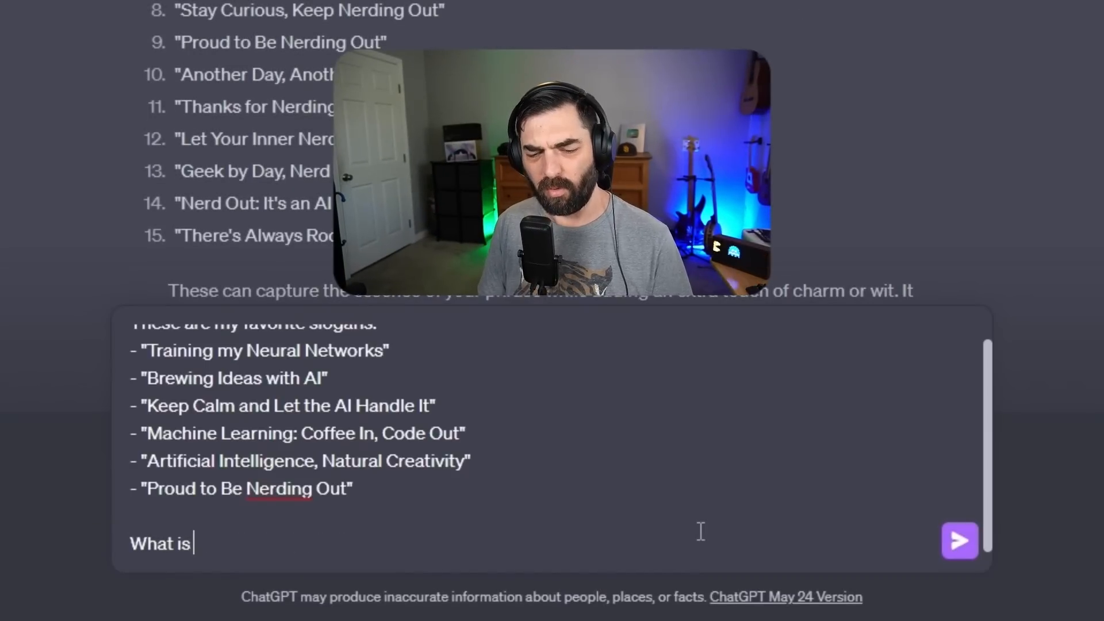
type("some potential imag")
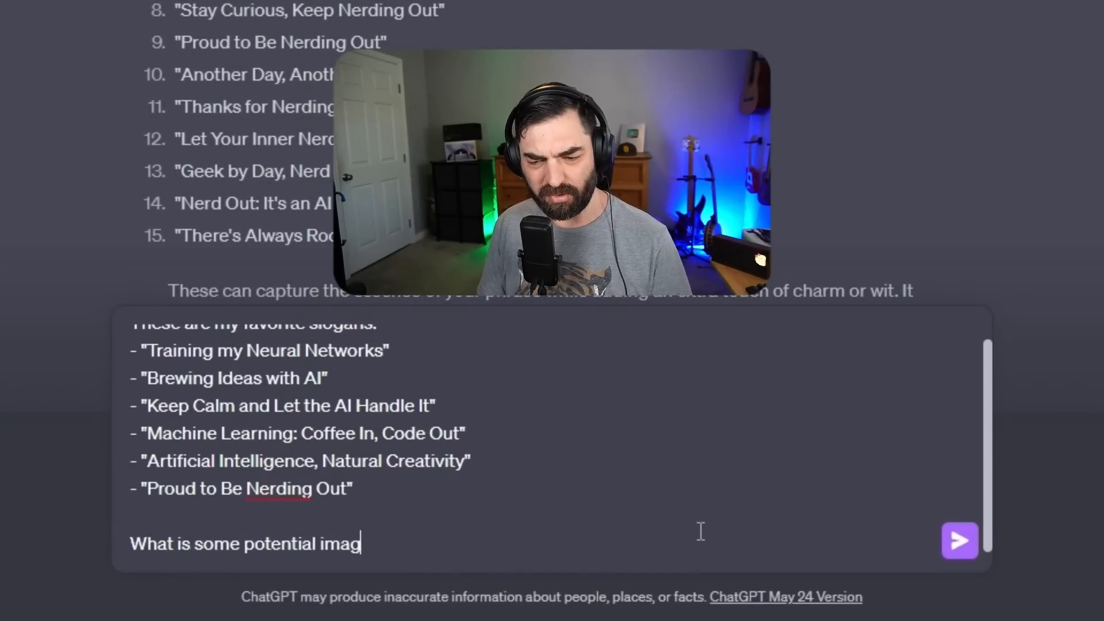
type("ery that can complement each")
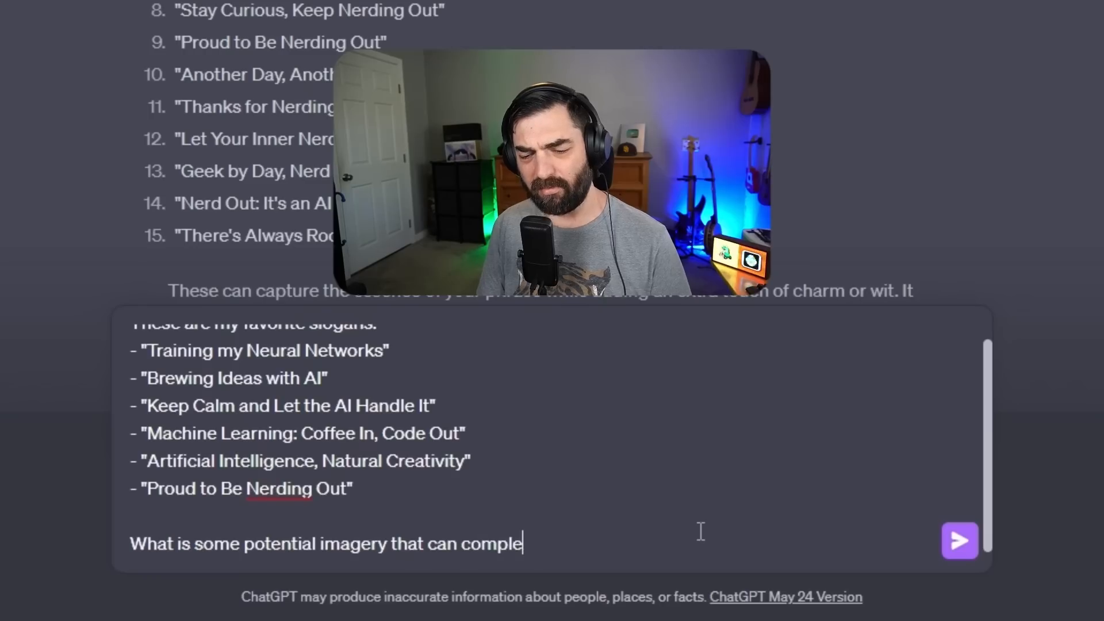
type(" catch")
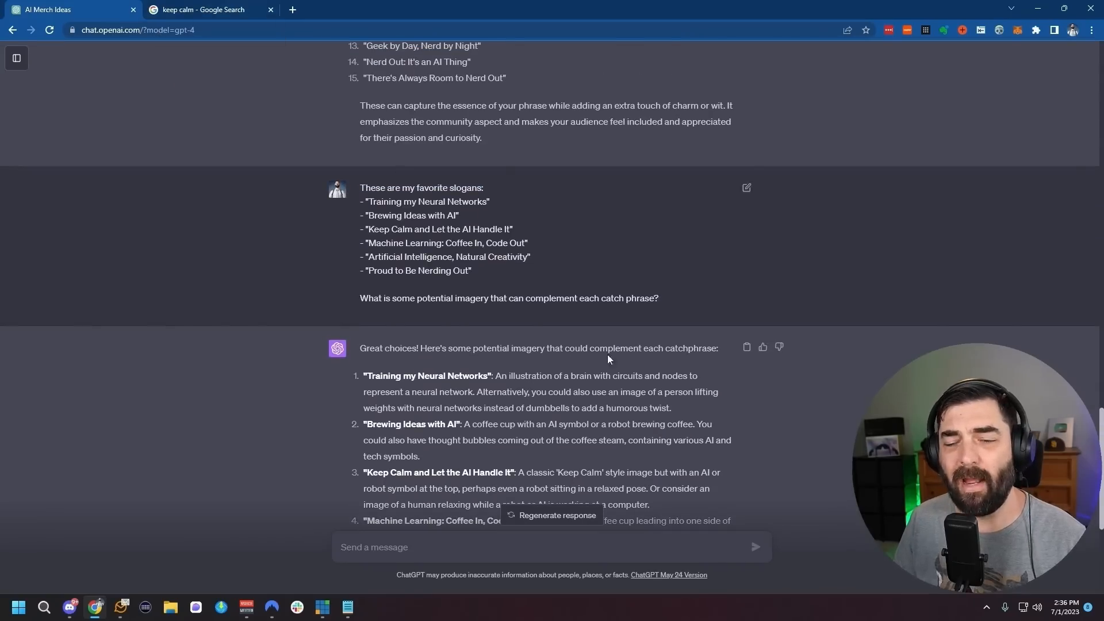
Read through the imagery suggested for each of the six slogans
scroll(616, 403, "up", 7)
scroll(619, 403, "down", 11)
scroll(622, 395, "down", 1)
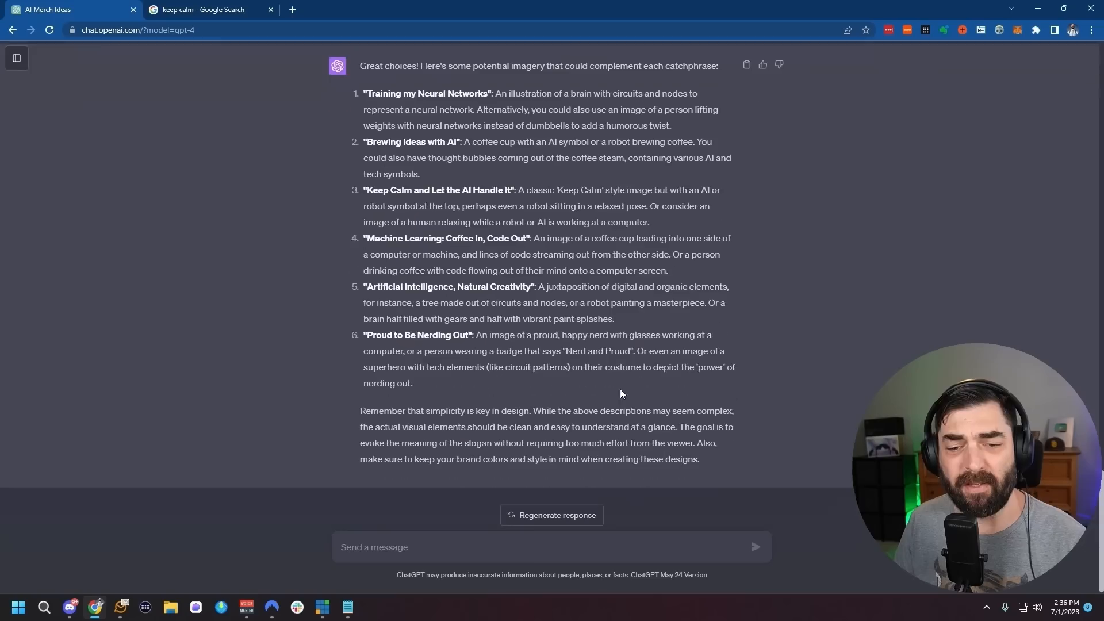